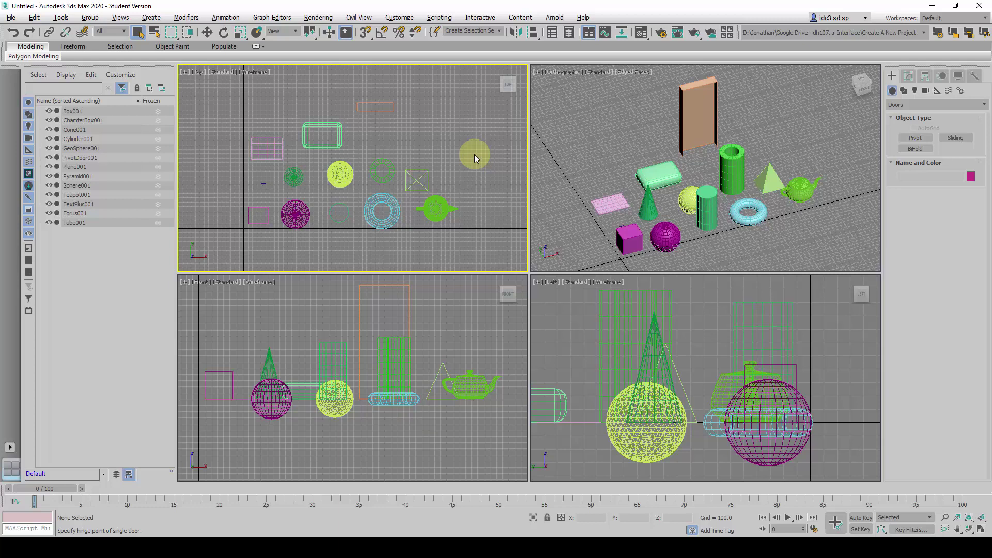
- Zoom the Top viewport, pick the TextPlus001 text object and pan to frame it
scroll(249, 189, "up", 2)
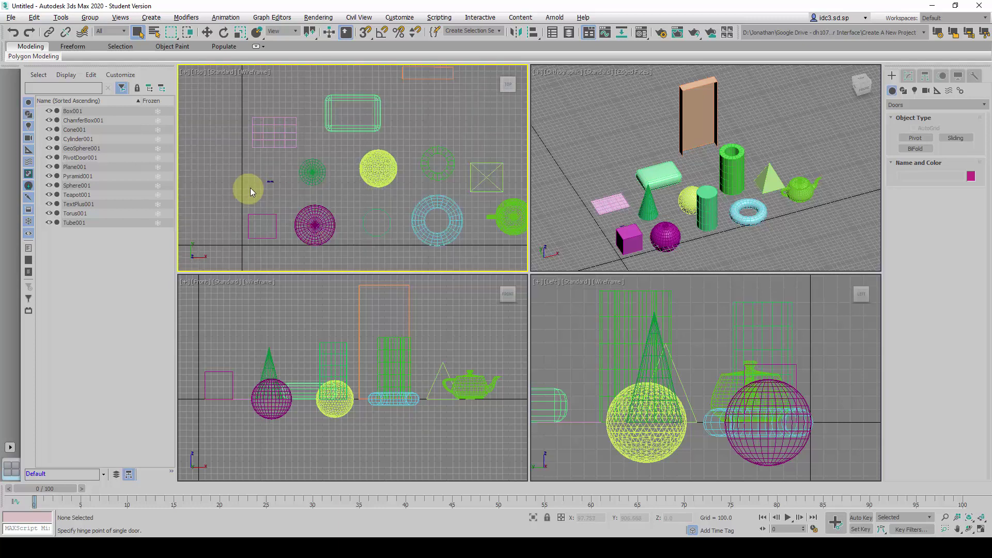
scroll(261, 171, "up", 6)
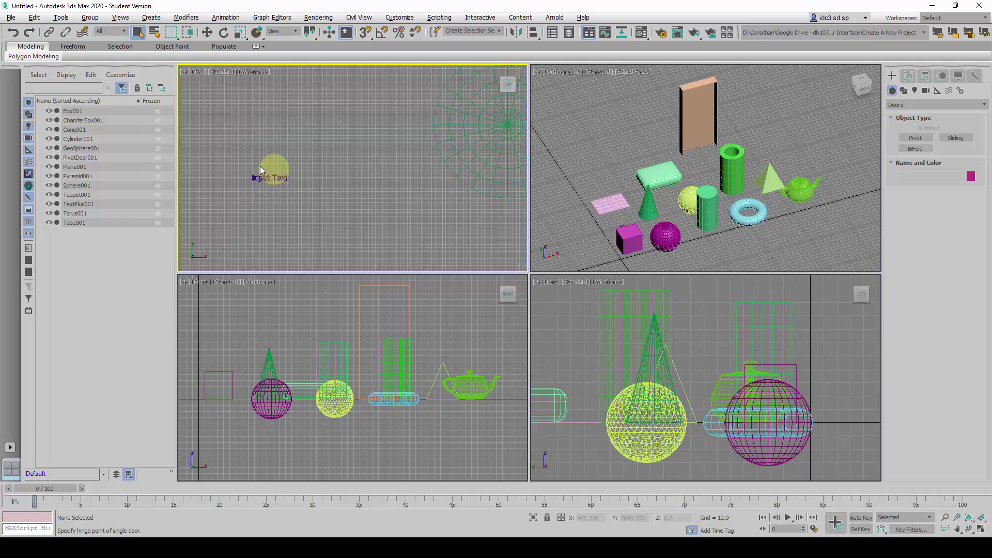
scroll(274, 188, "down", 7)
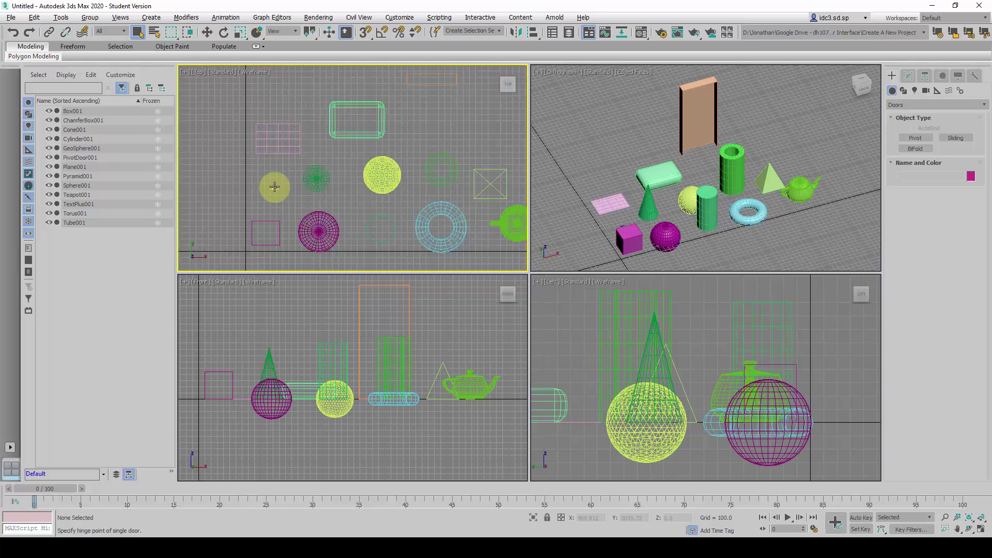
left_click(274, 188)
scroll(272, 183, "up", 6)
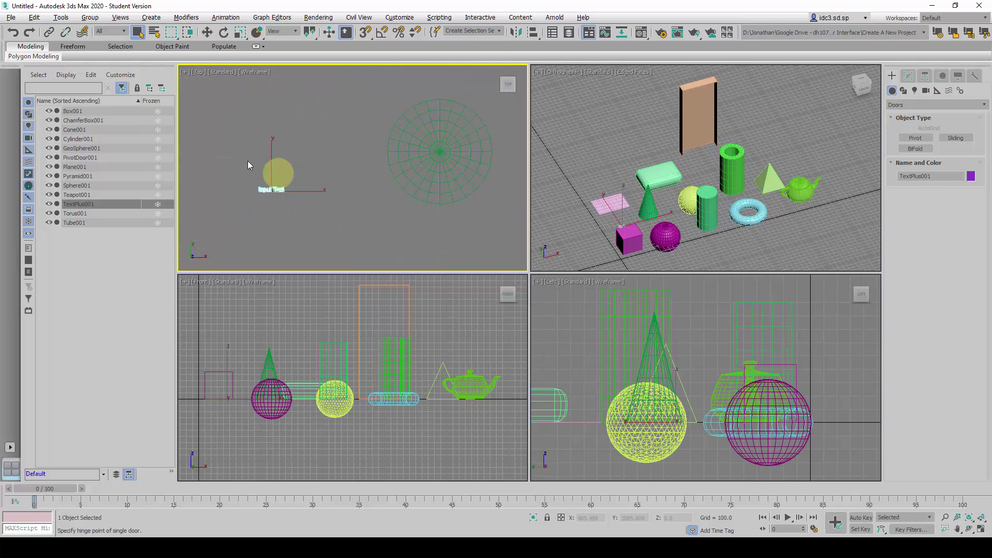
scroll(258, 168, "down", 6)
scroll(266, 173, "up", 2)
scroll(266, 175, "down", 2)
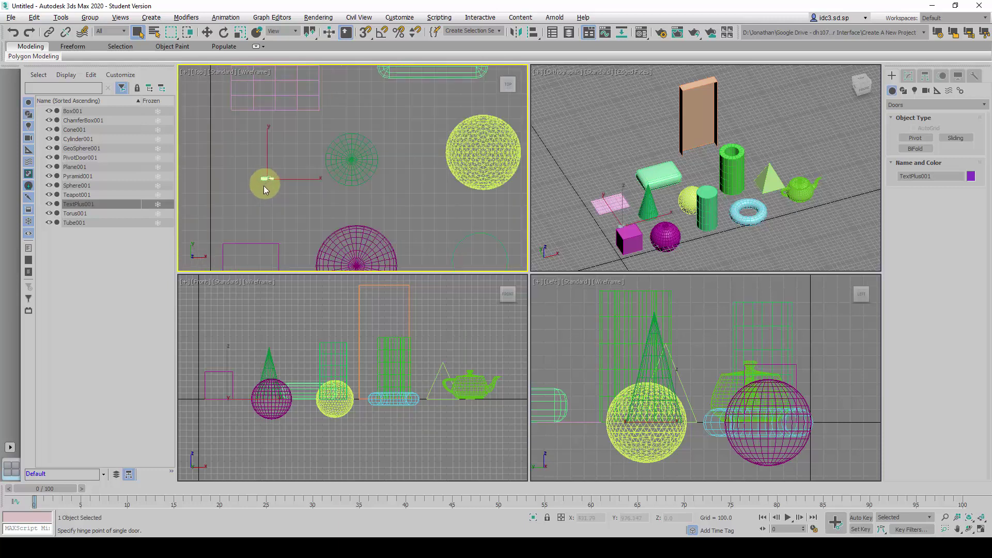
middle_click_drag(266, 177, 299, 174)
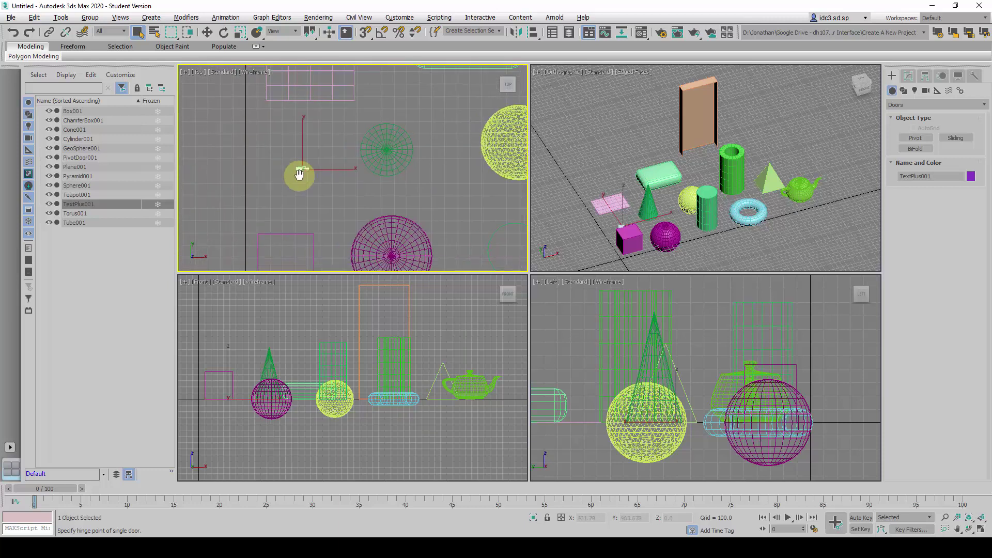
- Show the selected TextPlus001's settings in the Modify panel
left_click(910, 79)
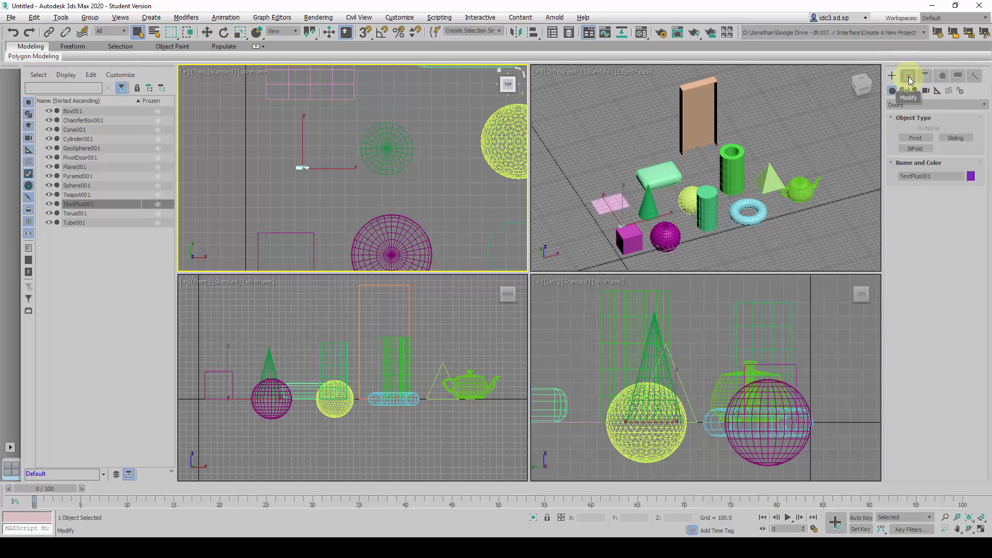
left_click(910, 79)
left_click(897, 160)
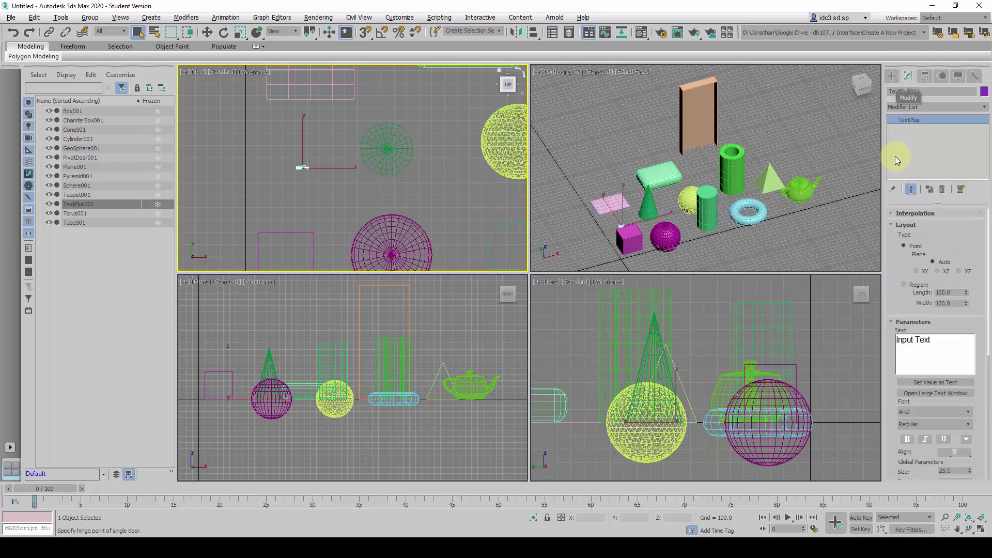
scroll(891, 269, "down", 2)
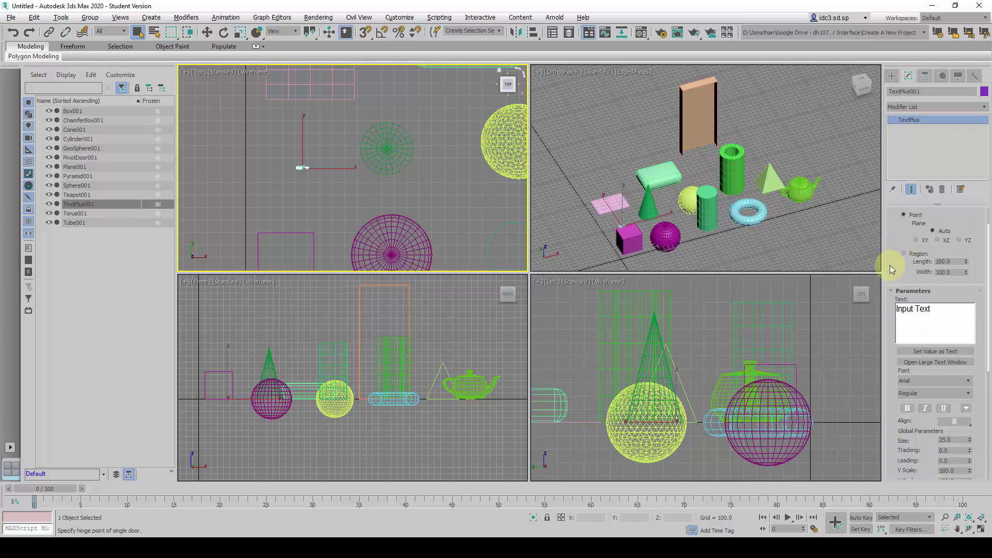
scroll(892, 269, "up", 2)
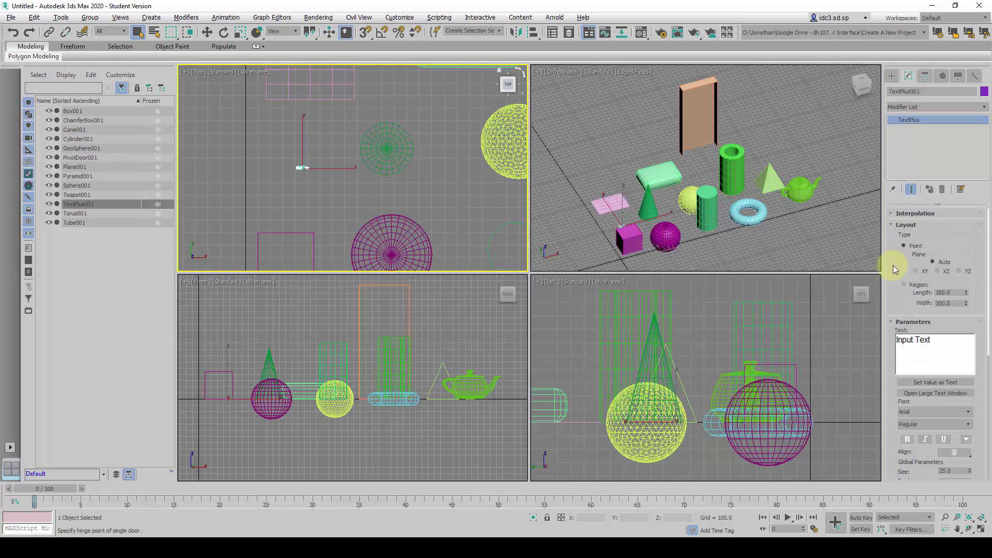
- Collapse the Layout, Parameters and Geometry rollouts
left_click(893, 225)
left_click(891, 236)
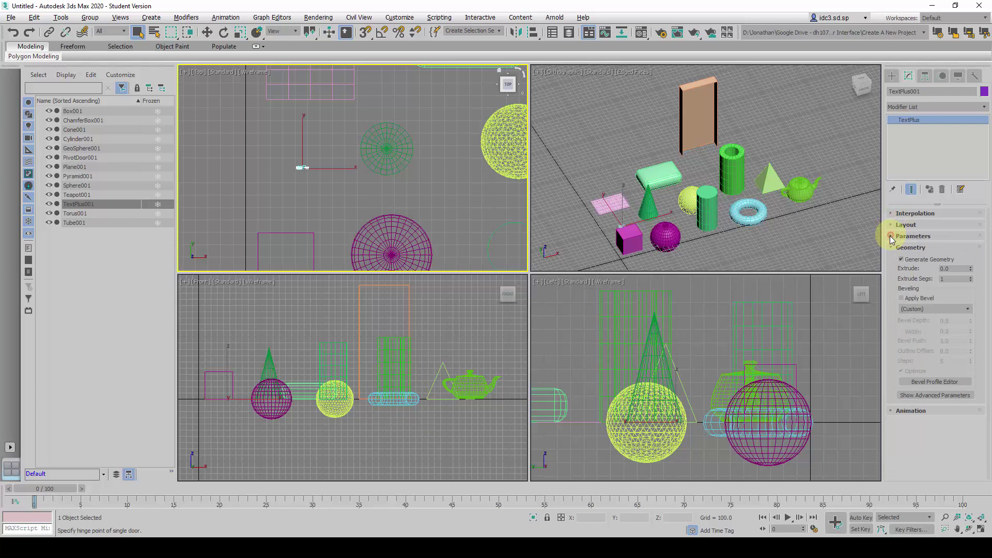
left_click(893, 248)
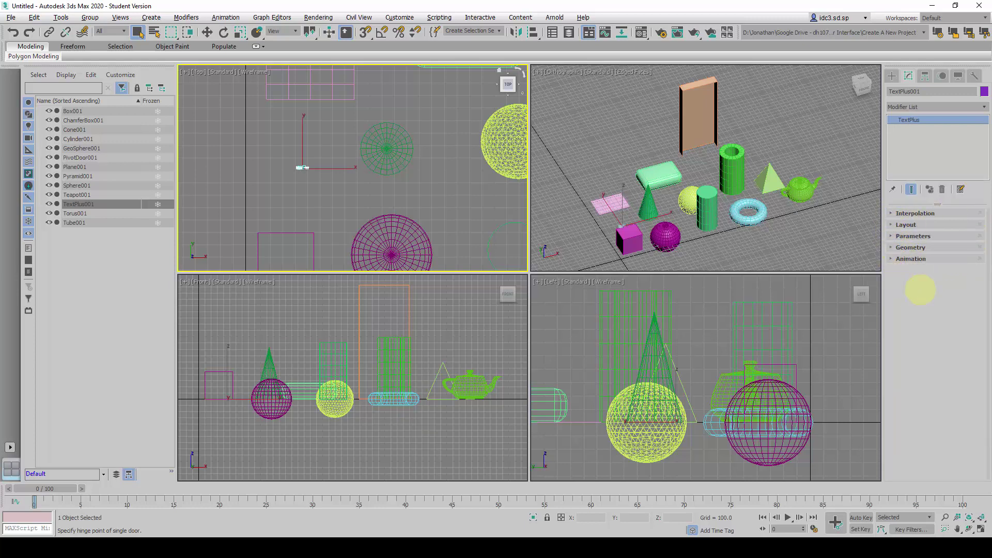
- Expand the Animation, Geometry, Parameters, Interpolation and Layout rollouts
left_click_drag(880, 203, 953, 273)
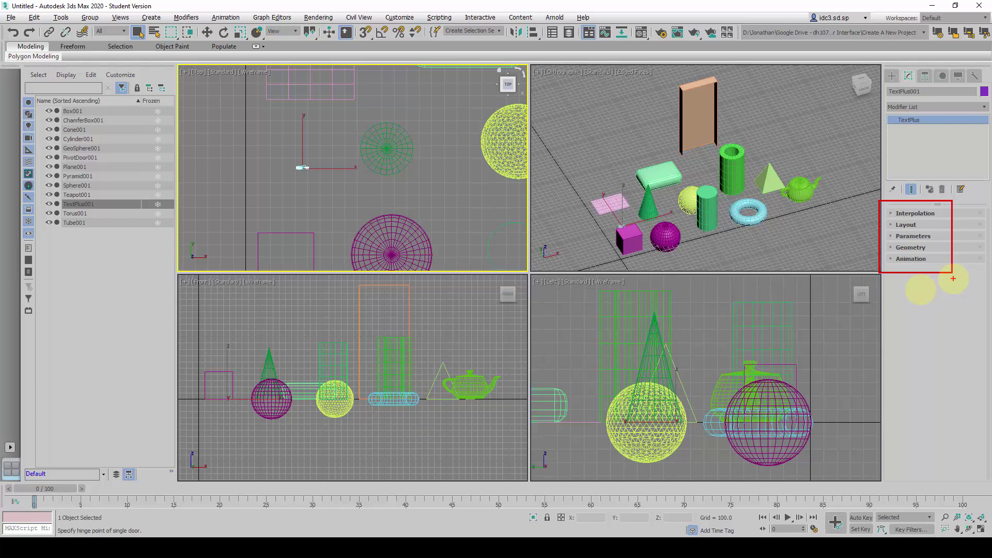
left_click(891, 259)
left_click(892, 248)
left_click(893, 236)
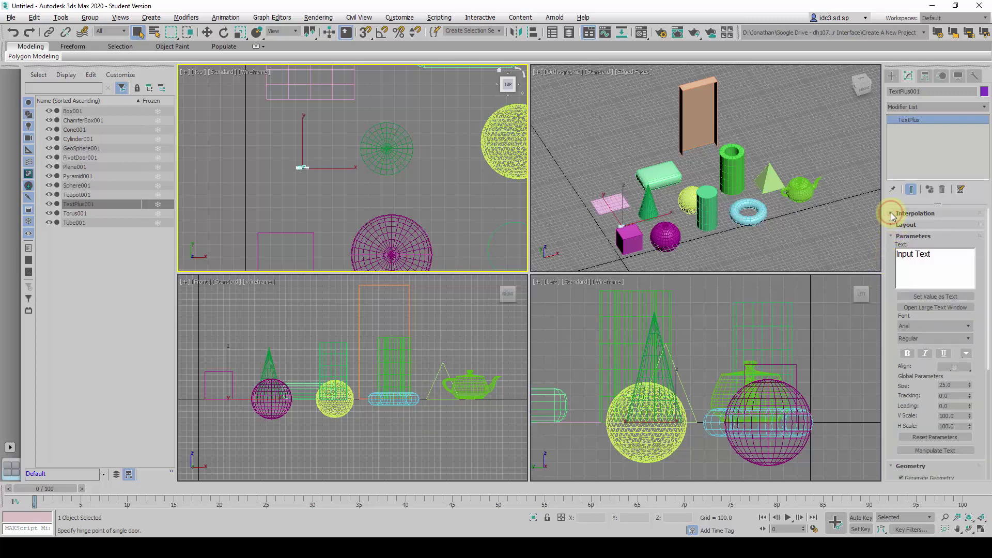
left_click(891, 214)
left_click(892, 259)
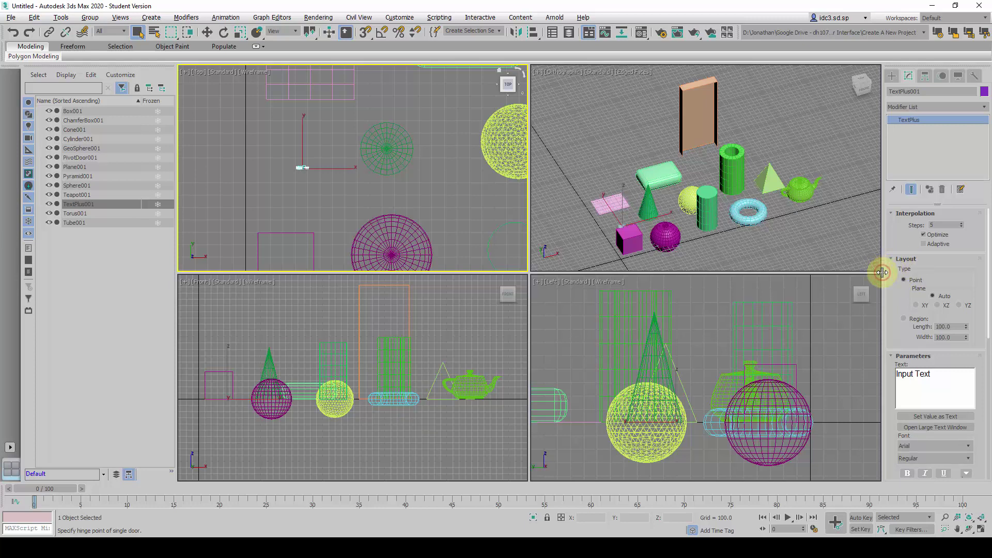
- Widen the command panel to two columns and collapse all five rollouts again
left_click_drag(885, 270, 734, 262)
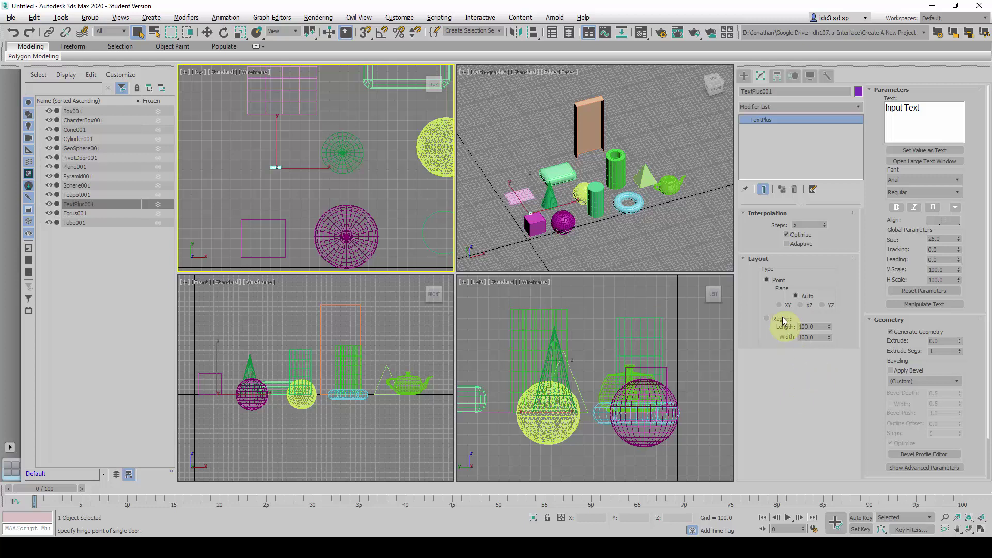
left_click(744, 213)
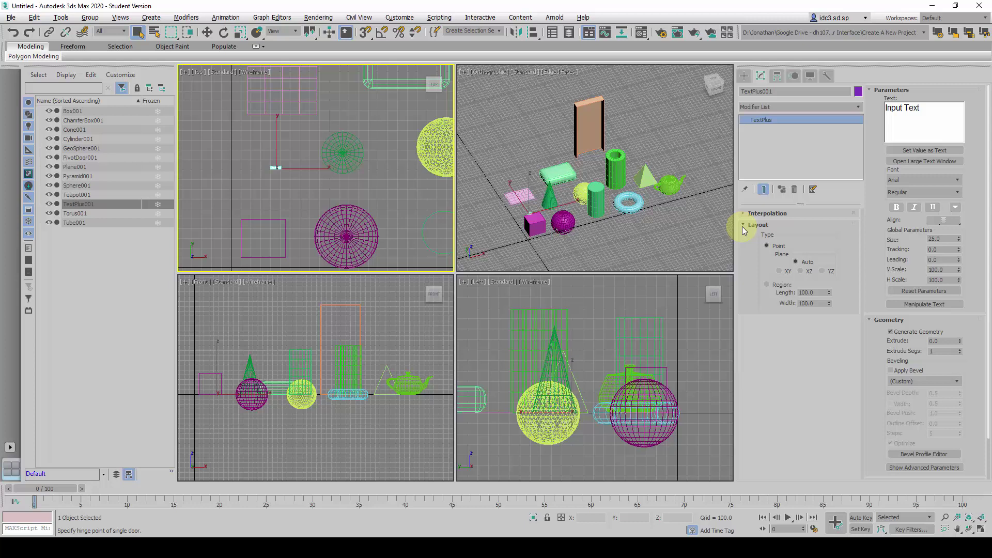
left_click(747, 225)
left_click(871, 92)
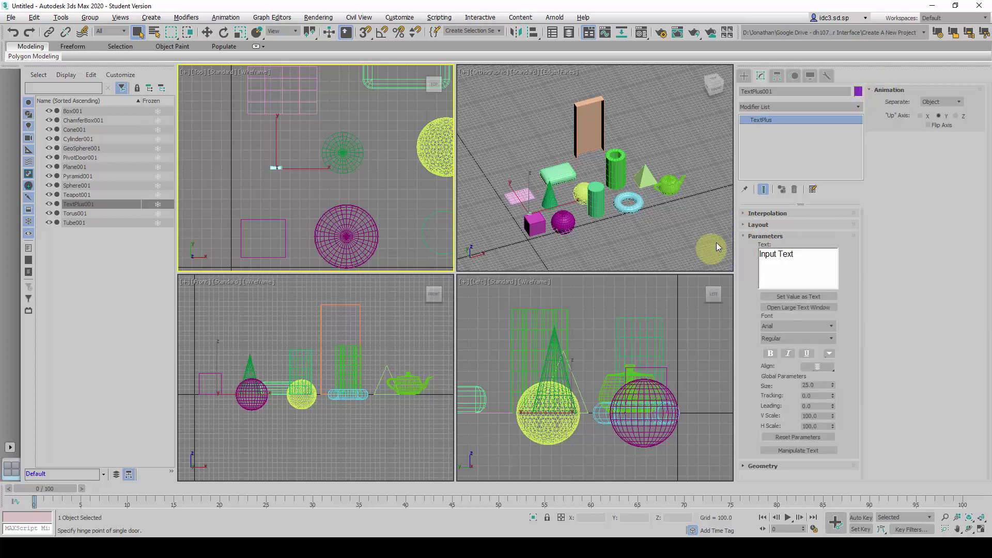
left_click(743, 236)
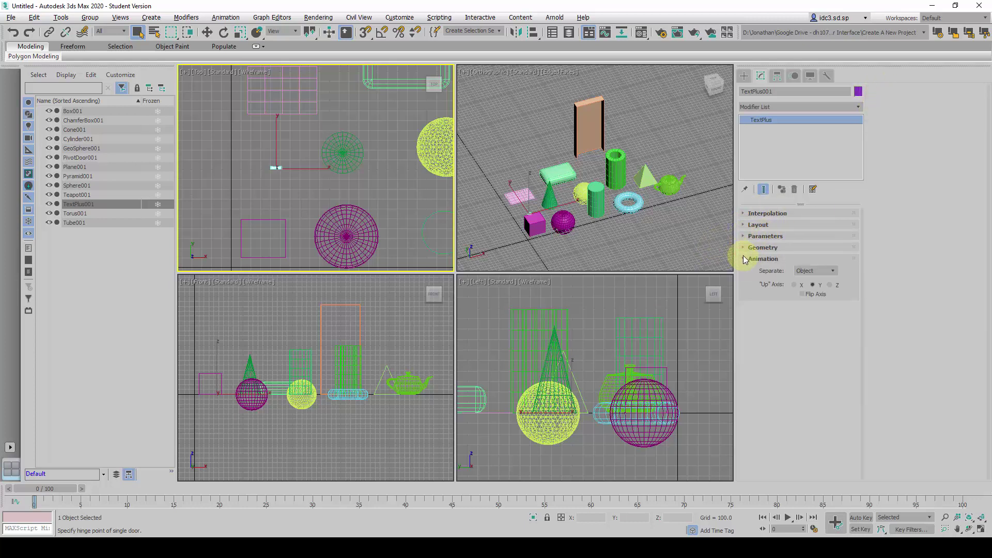
left_click(744, 258)
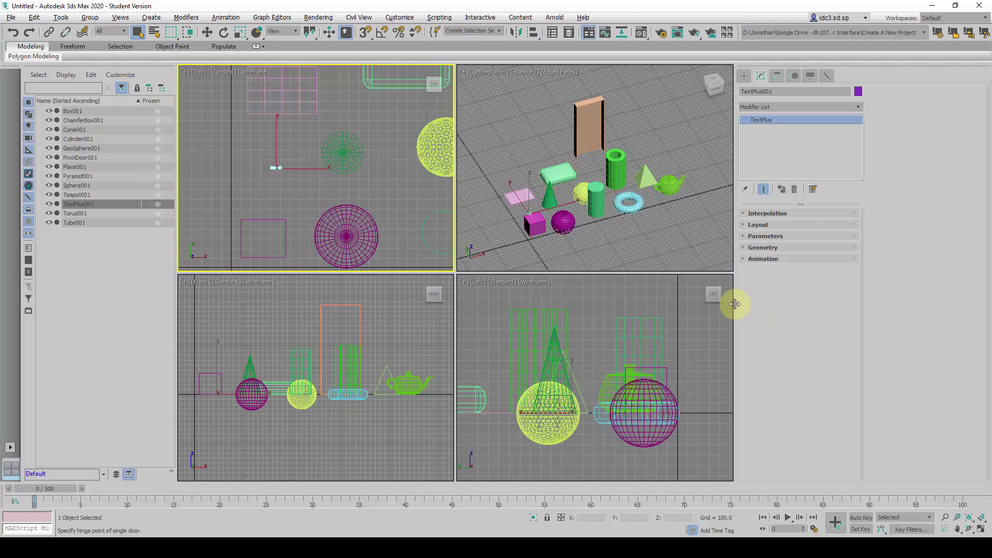
- Narrow the command panel back to a single column
left_click_drag(735, 304, 844, 297)
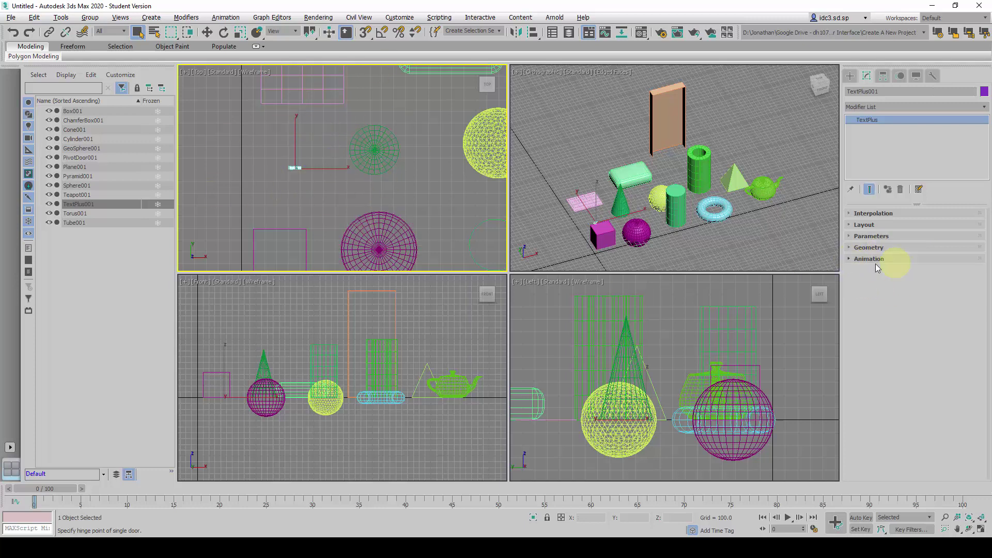
- In the expanded Parameters rollout, replace 'Input Text' with 'Change the Text'
left_click(850, 237)
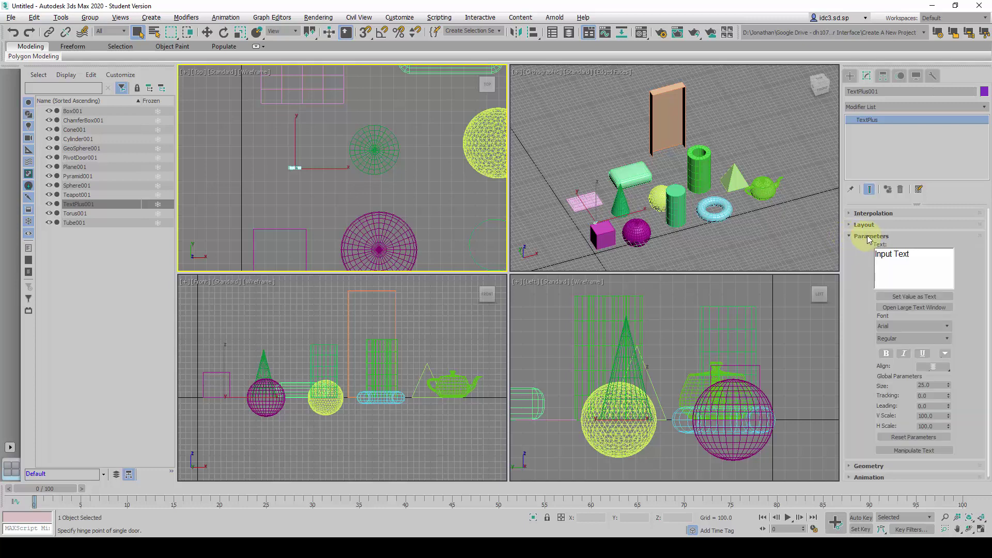
left_click_drag(913, 258, 844, 246)
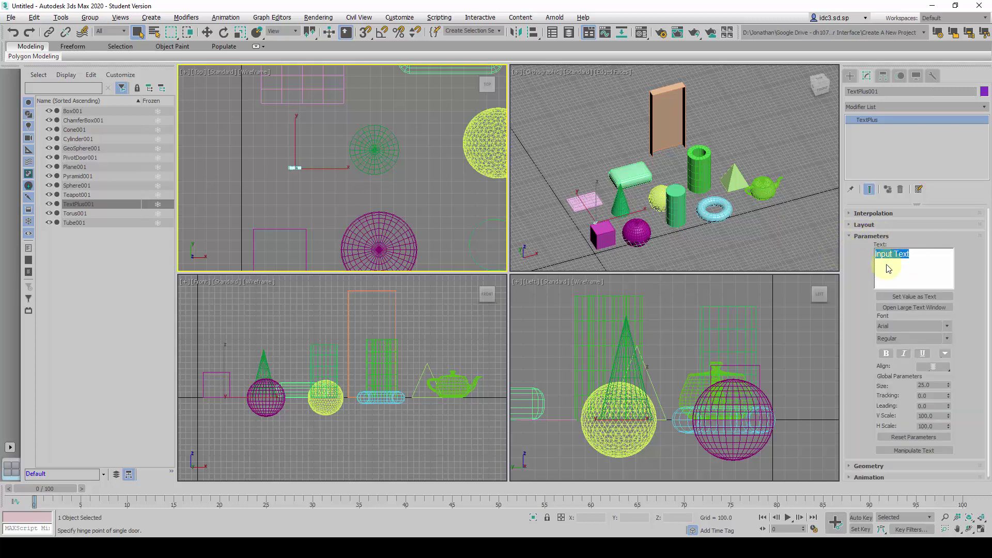
type("Change the")
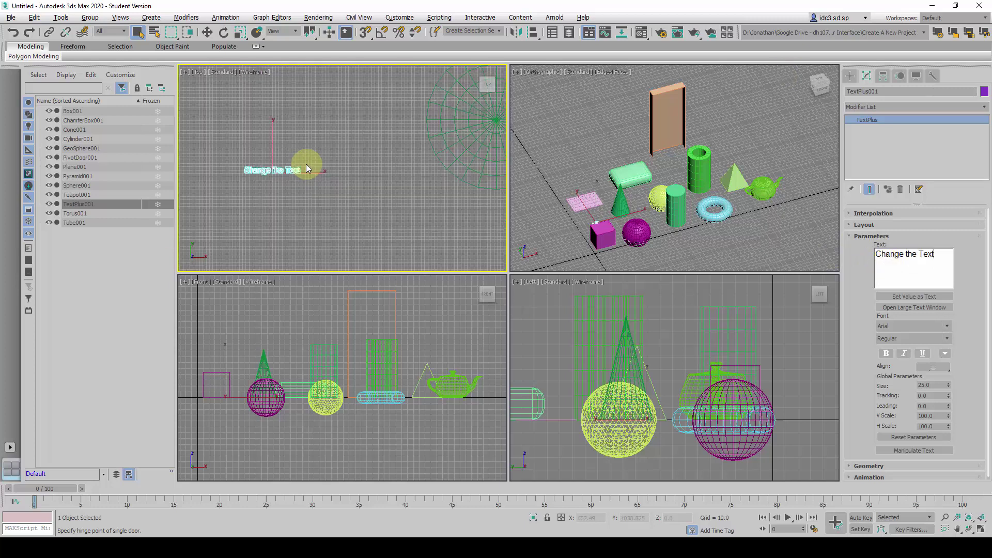
scroll(299, 177, "up", 2)
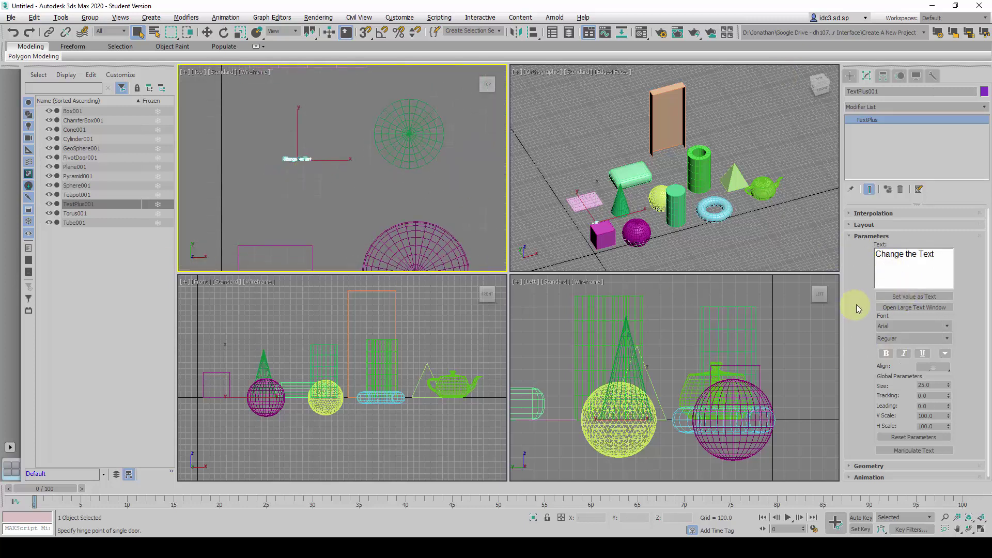
- Change the TextPlus Size from 25.0 to 250
left_click(928, 384)
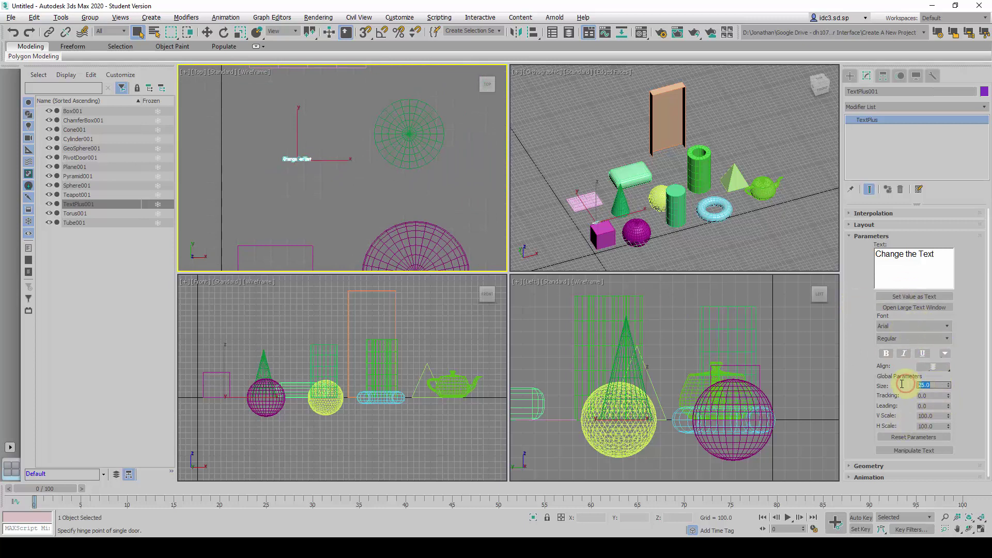
left_click(937, 415)
left_click(930, 385)
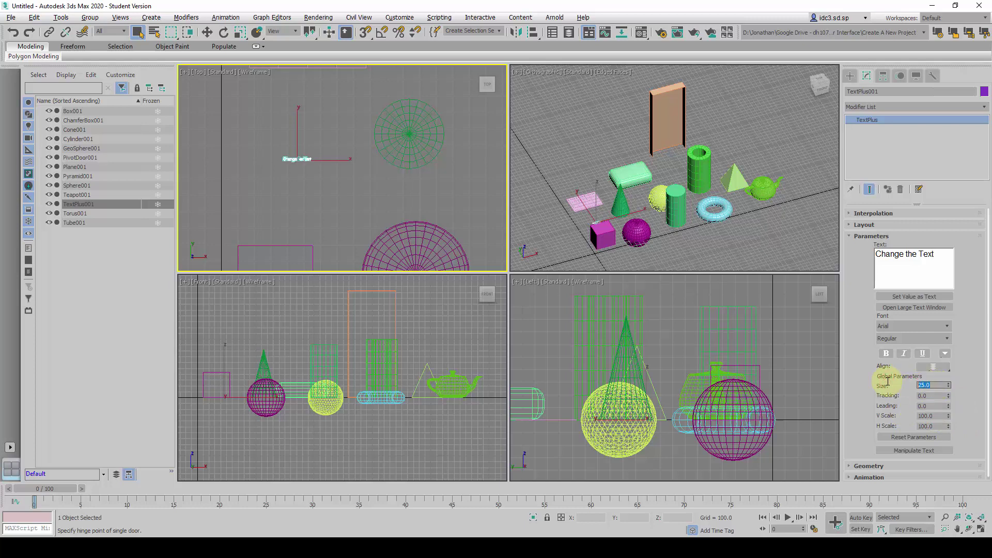
type("250")
key("Return")
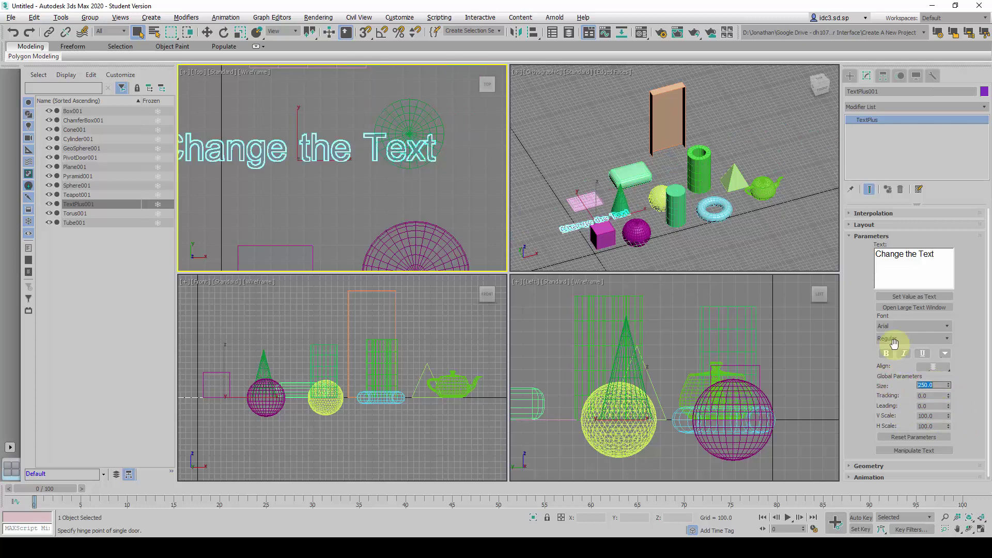
scroll(336, 176, "down", 5)
- Move the Change the Text object a little to the left in the Top viewport
scroll(331, 178, "up", 5)
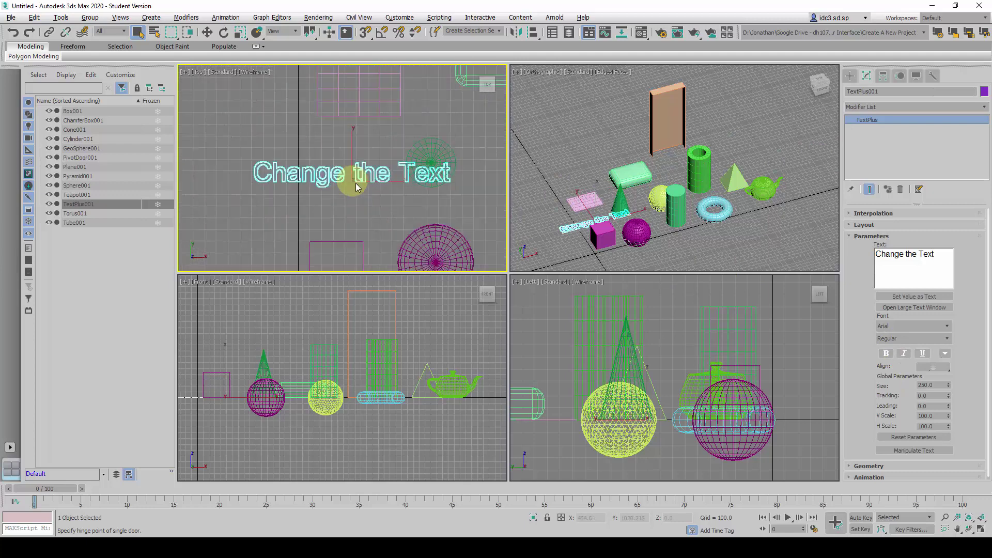
scroll(361, 201, "down", 3)
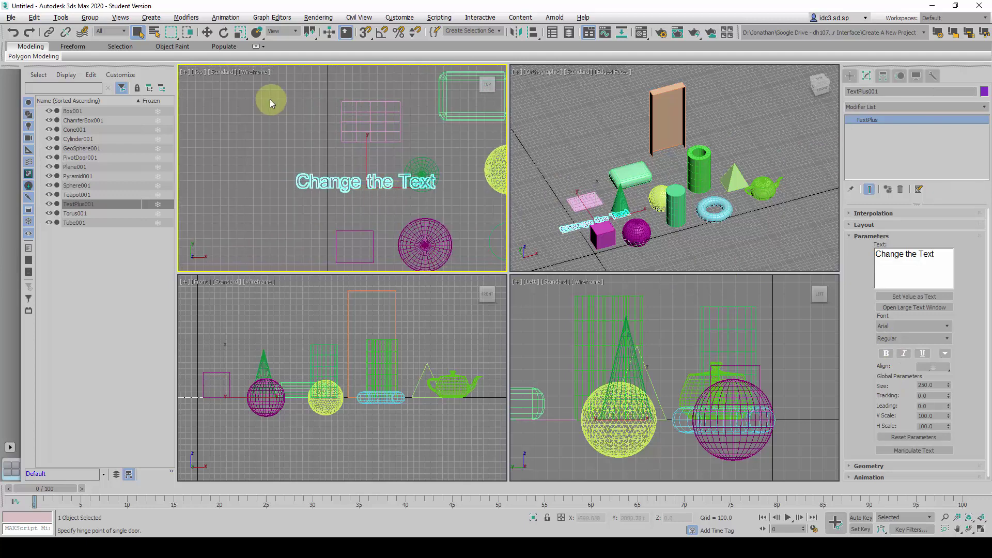
left_click(206, 33)
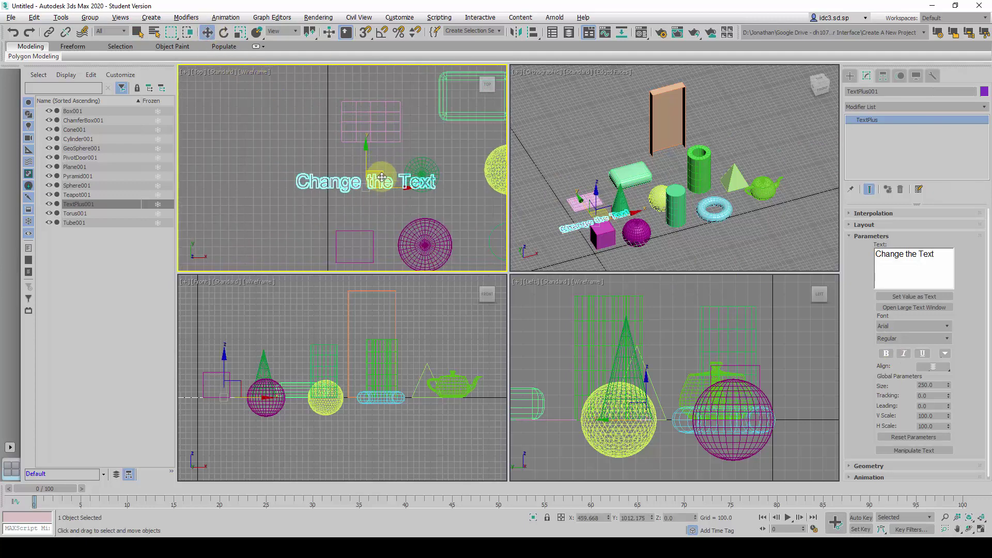
left_click_drag(382, 176, 334, 175)
- Pan and zoom the Orthographic viewport in on the text
scroll(335, 176, "up", 2)
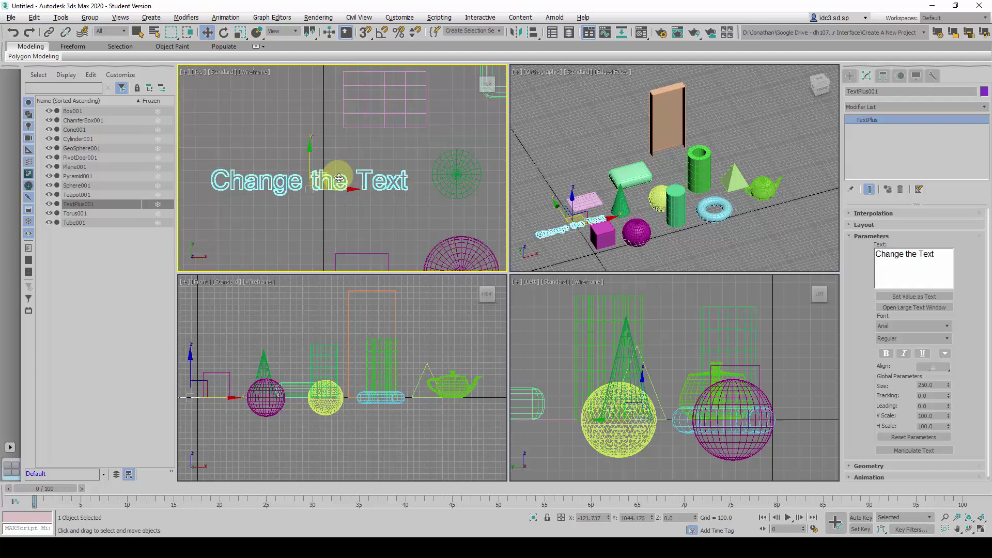
scroll(352, 212, "down", 2)
scroll(347, 210, "up", 2)
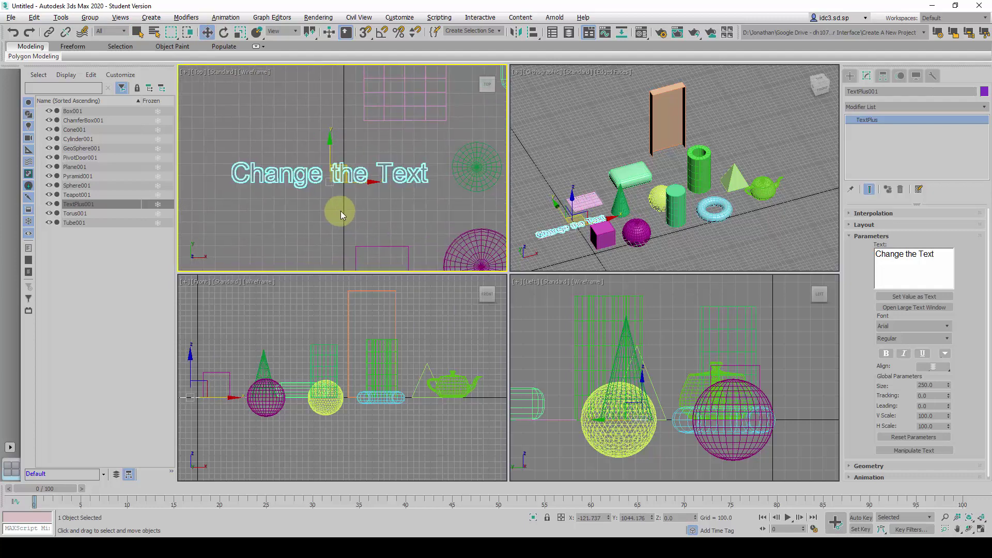
middle_click(622, 214)
middle_click_drag(623, 214, 633, 208)
scroll(632, 204, "up", 4)
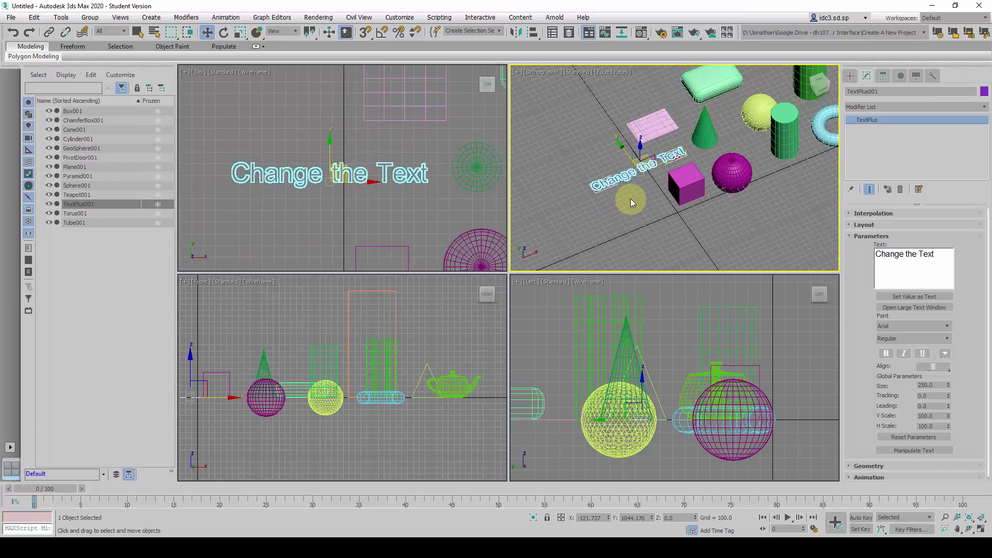
scroll(632, 198, "up", 2)
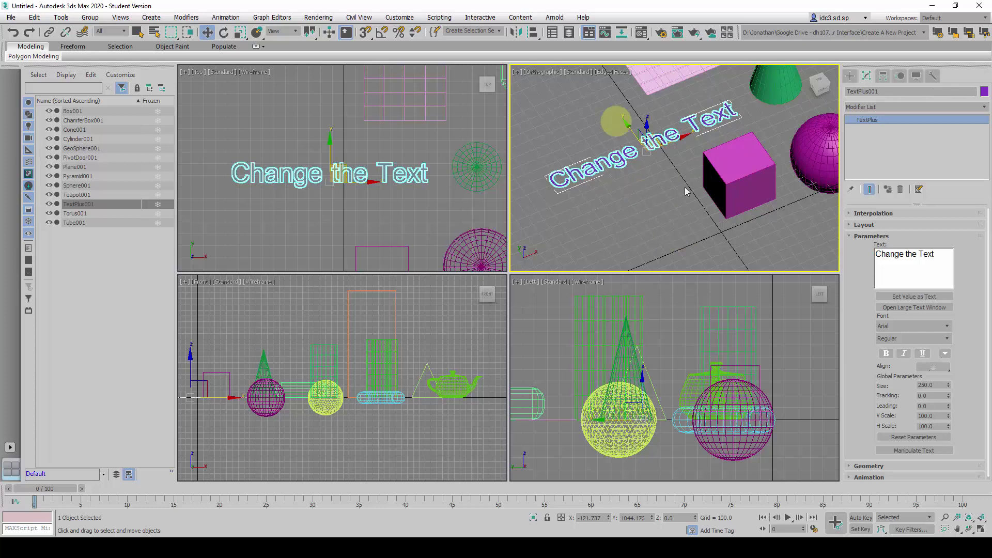
- Reselect TextPlus001 and highlight its 'Change the Text' string
left_click(948, 327)
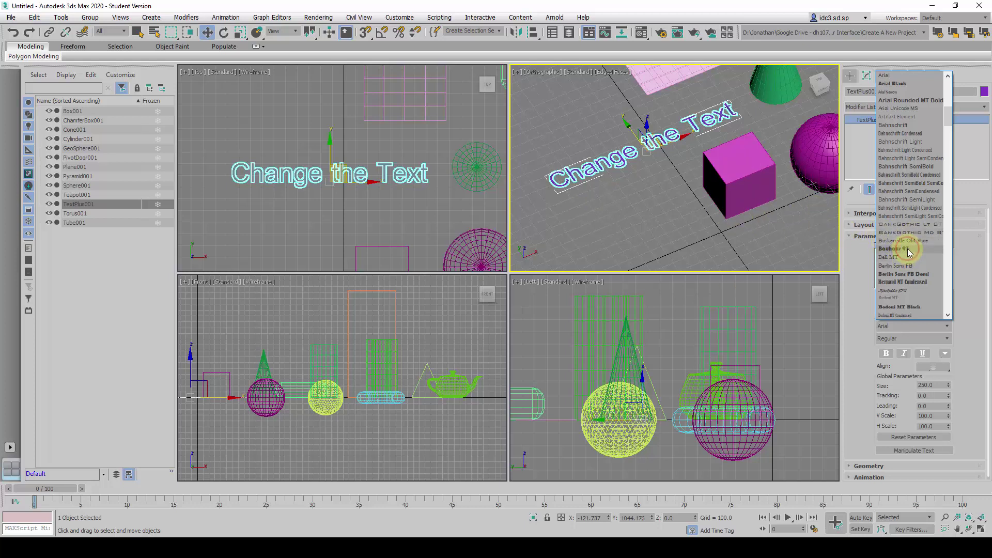
key("Escape")
left_click(662, 218)
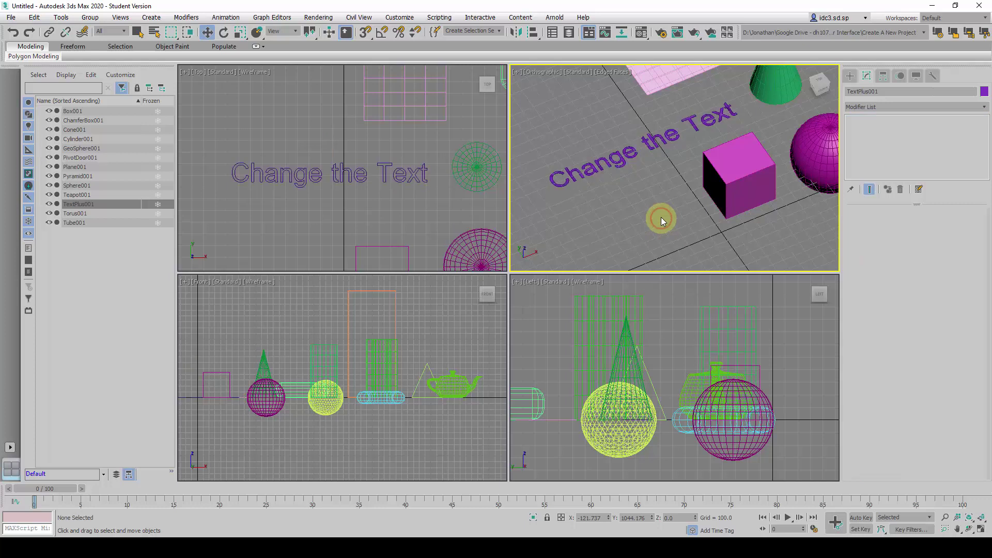
left_click(659, 164)
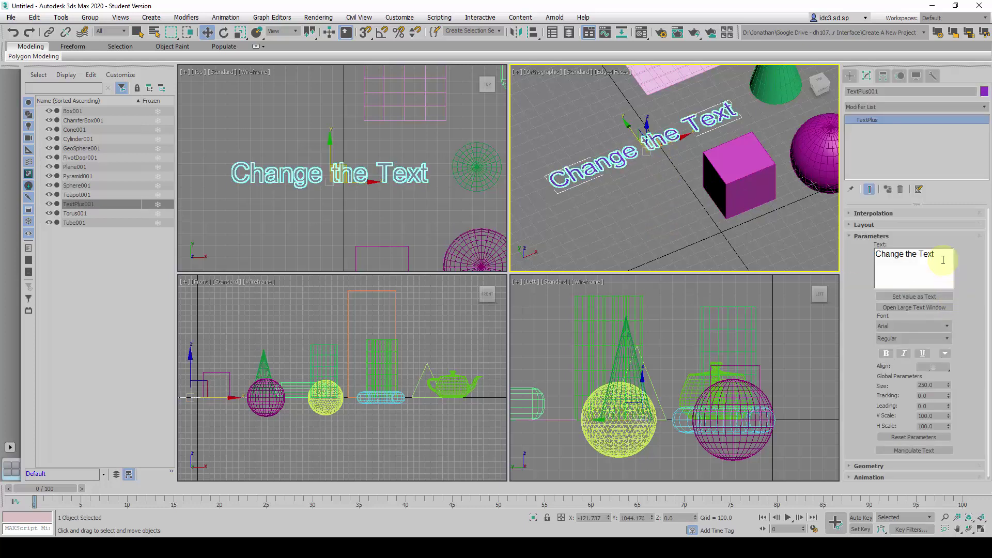
left_click_drag(943, 260, 756, 256)
- Set the text's font to Bauhaus 93
left_click(953, 326)
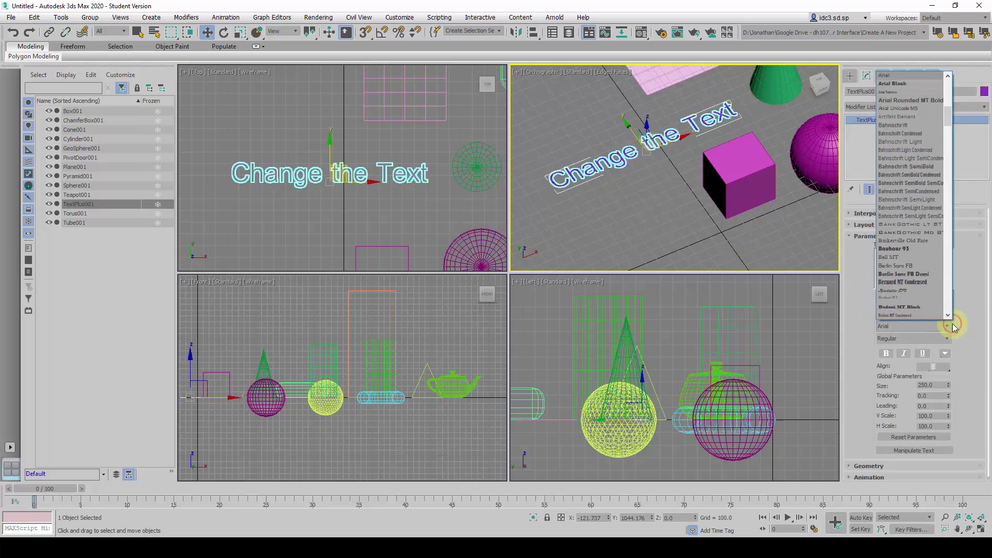
left_click(910, 248)
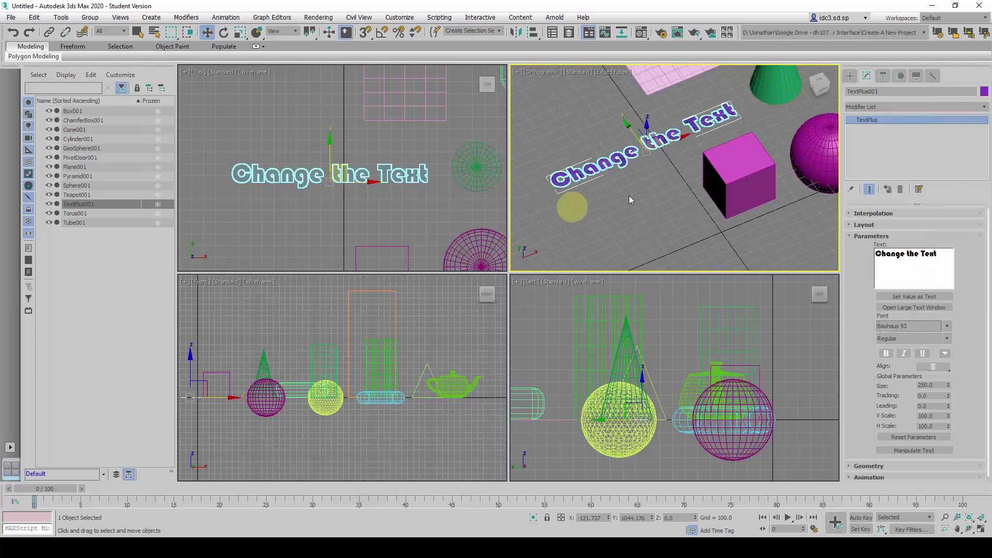
scroll(606, 152, "up", 4)
scroll(607, 152, "down", 5)
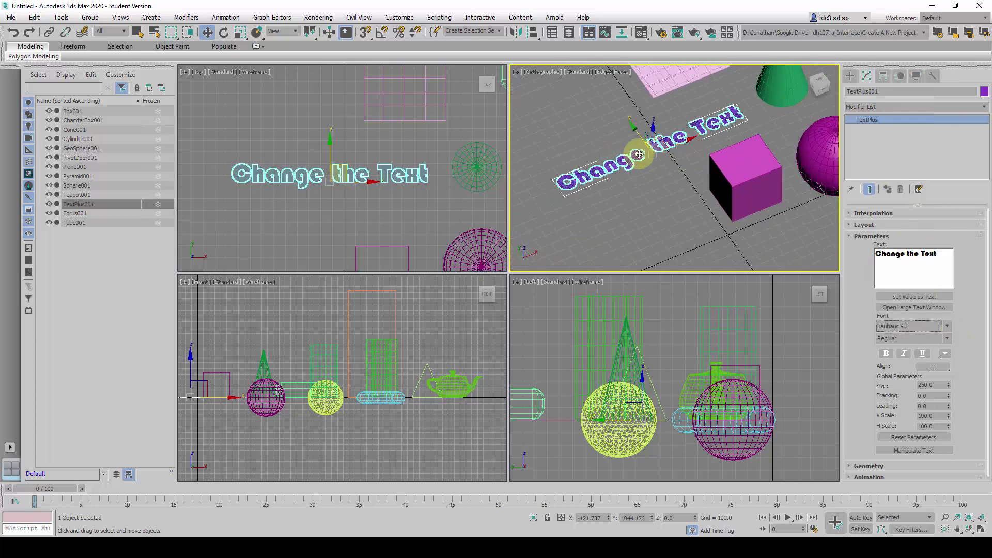
scroll(655, 171, "up", 2)
scroll(656, 175, "down", 2)
scroll(658, 180, "up", 2)
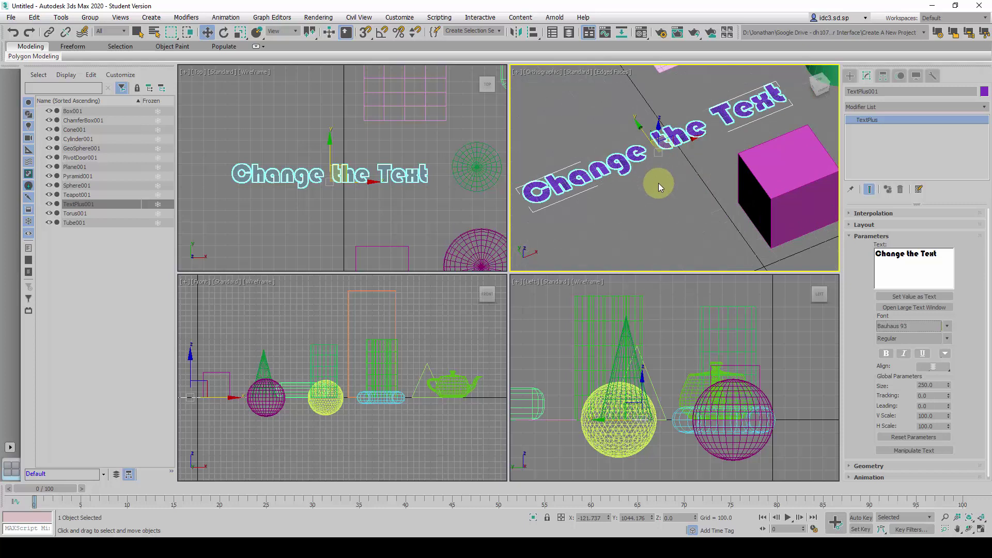
scroll(659, 183, "down", 2)
scroll(652, 181, "down", 1)
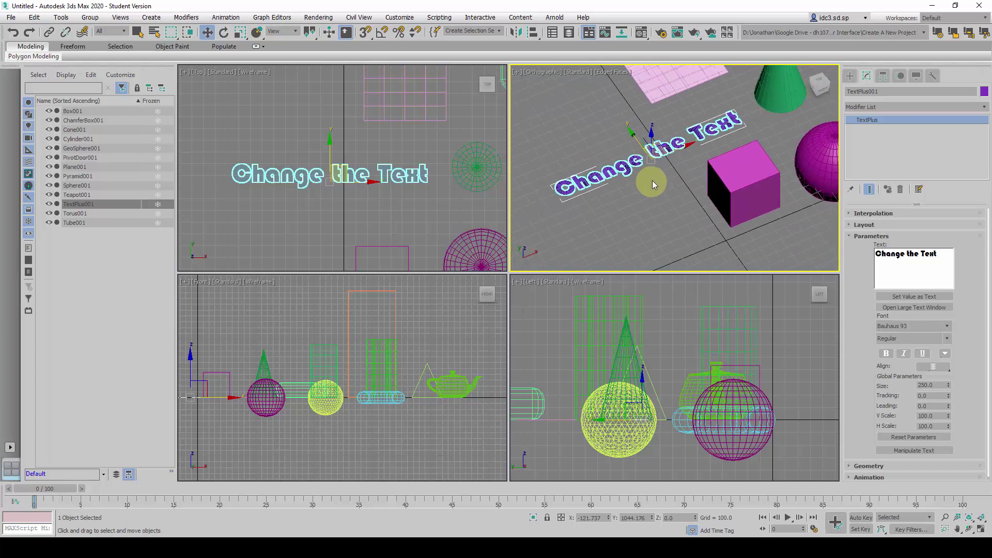
- Switch the text's font to CityBlueprint
left_click(947, 326)
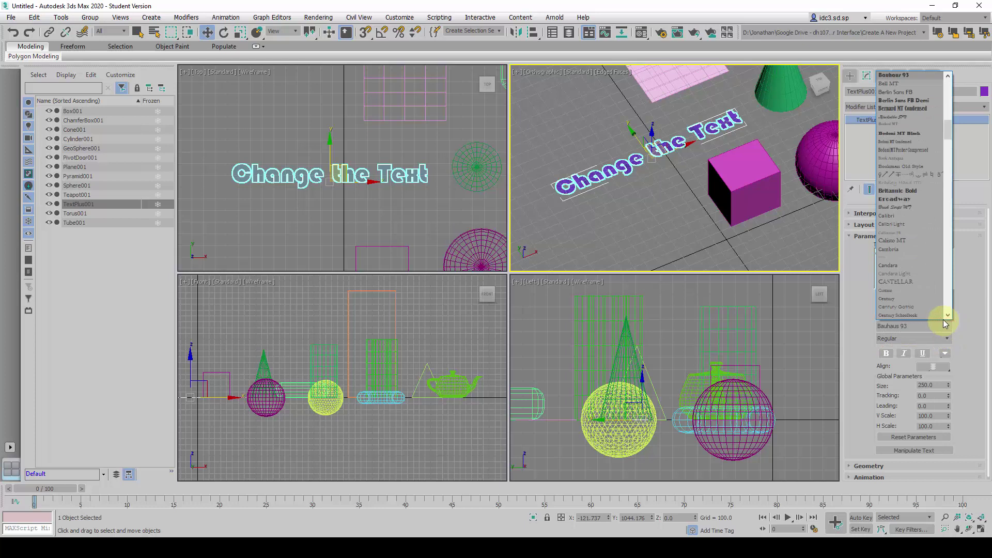
scroll(930, 279, "down", 5)
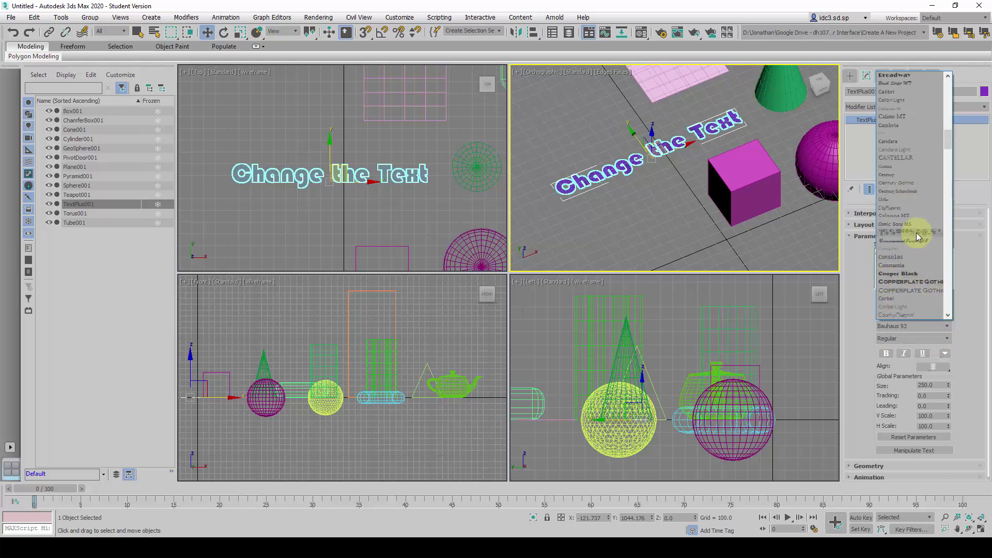
left_click(924, 208)
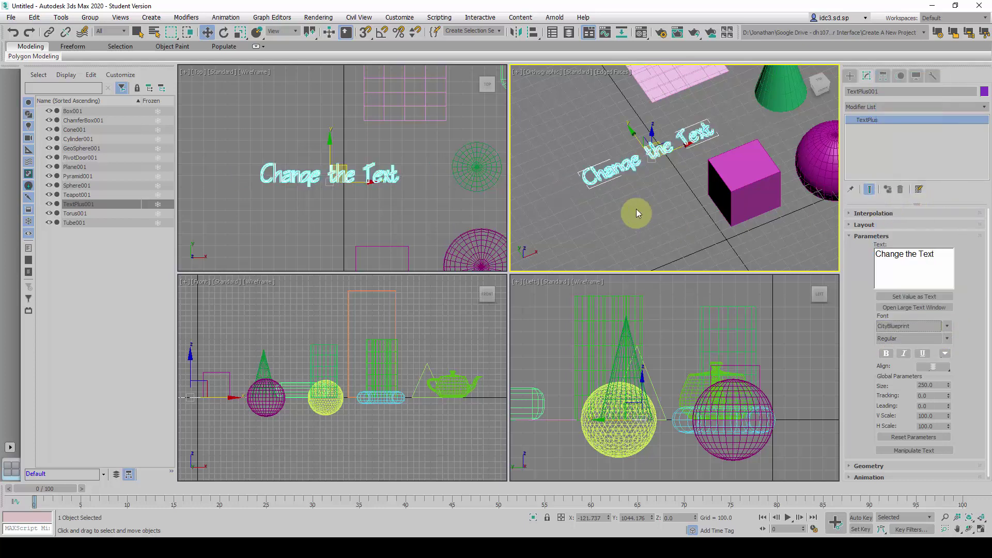
scroll(649, 160, "up", 5)
scroll(669, 224, "down", 3)
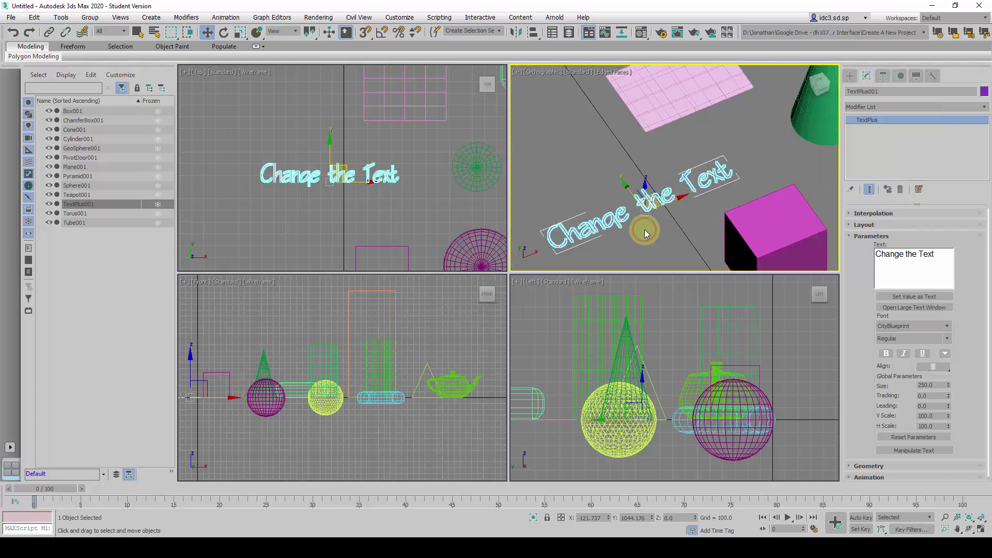
- Deselect the text and pan the view to review the CityBlueprint lettering
left_click(644, 230)
scroll(665, 206, "up", 3)
scroll(667, 176, "down", 2)
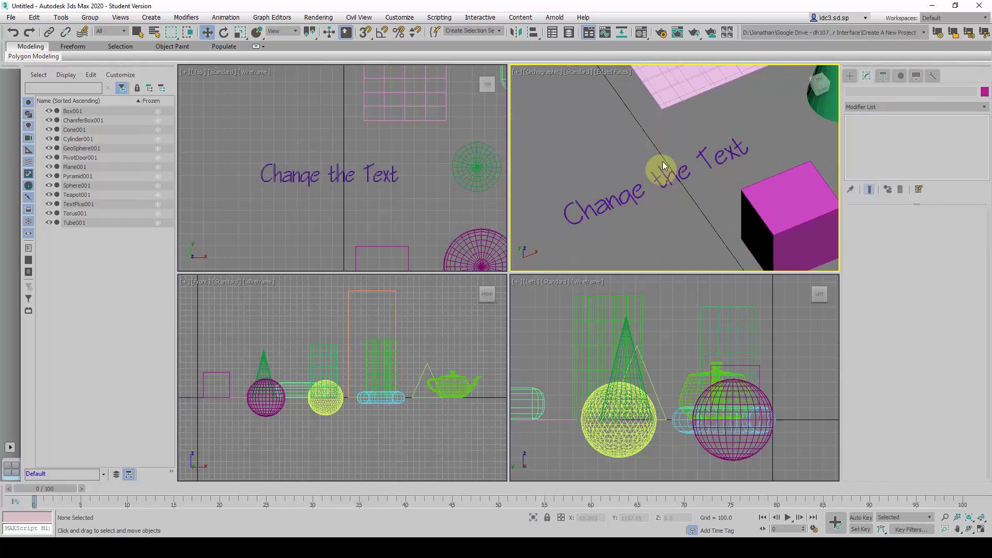
scroll(667, 168, "down", 3)
scroll(666, 179, "up", 2)
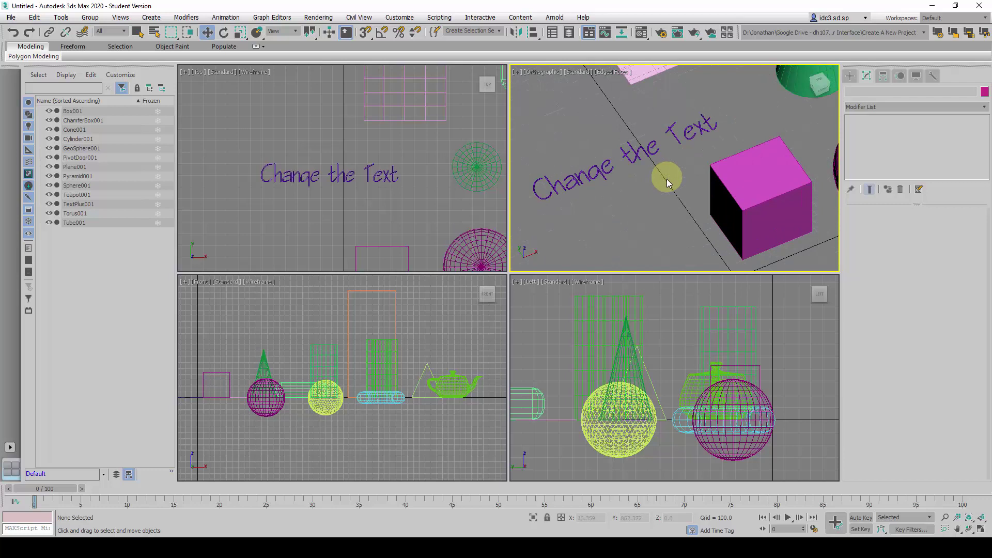
scroll(640, 225, "down", 2)
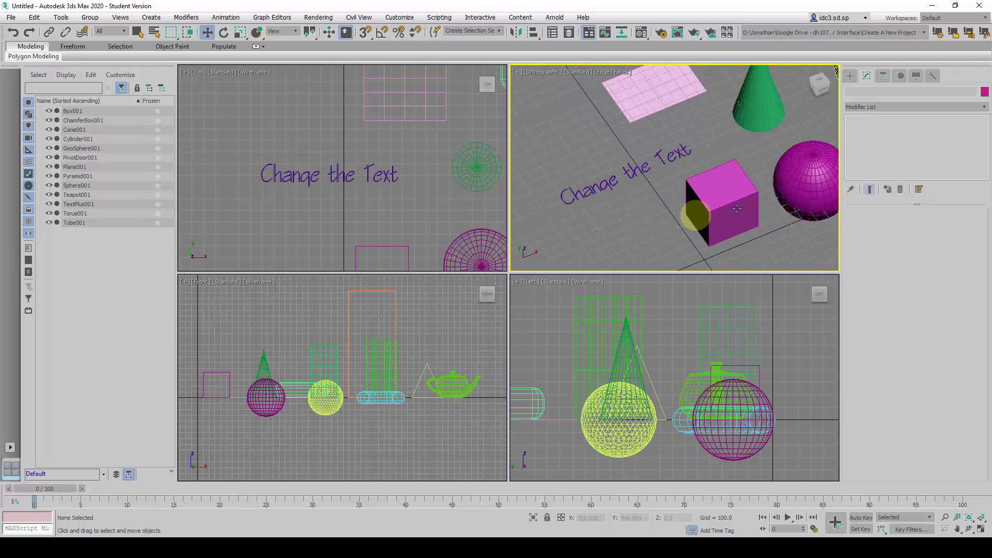
mouse_move(738, 215)
middle_mouse_down()
mouse_move(542, 182)
mouse_move(729, 215)
middle_mouse_up()
- Select Box001 and set its Length, Width and Height to 500
left_click(673, 167)
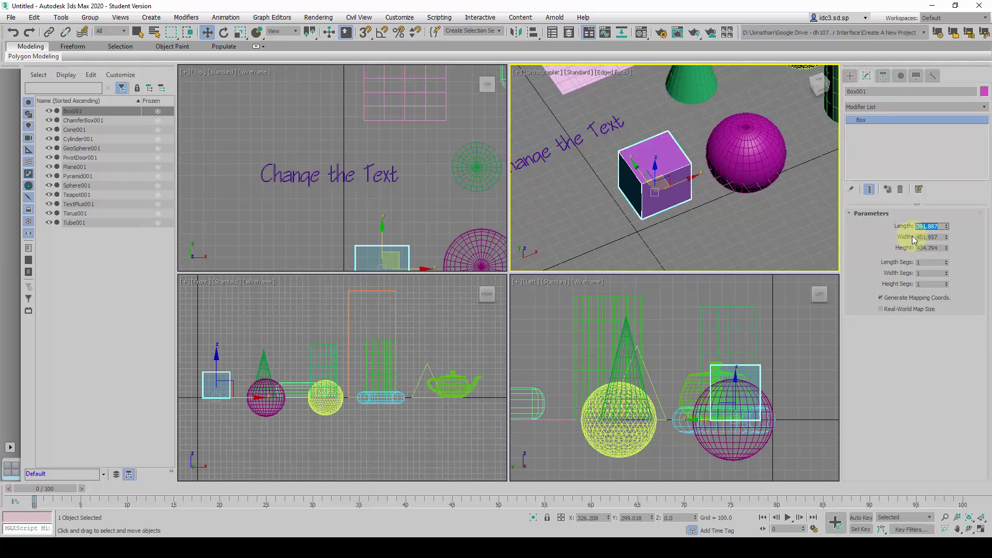
key("Tab")
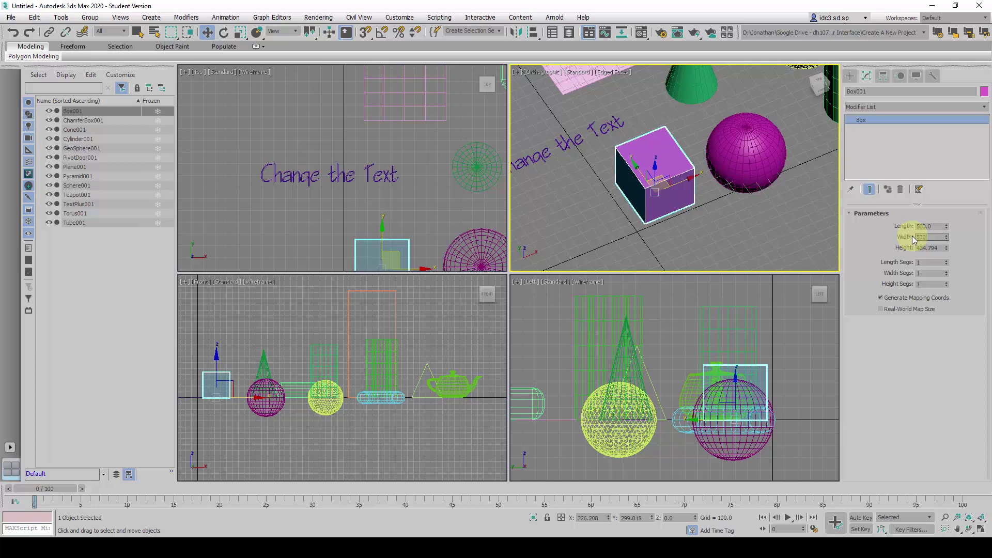
key("Tab")
type("50")
key("Return")
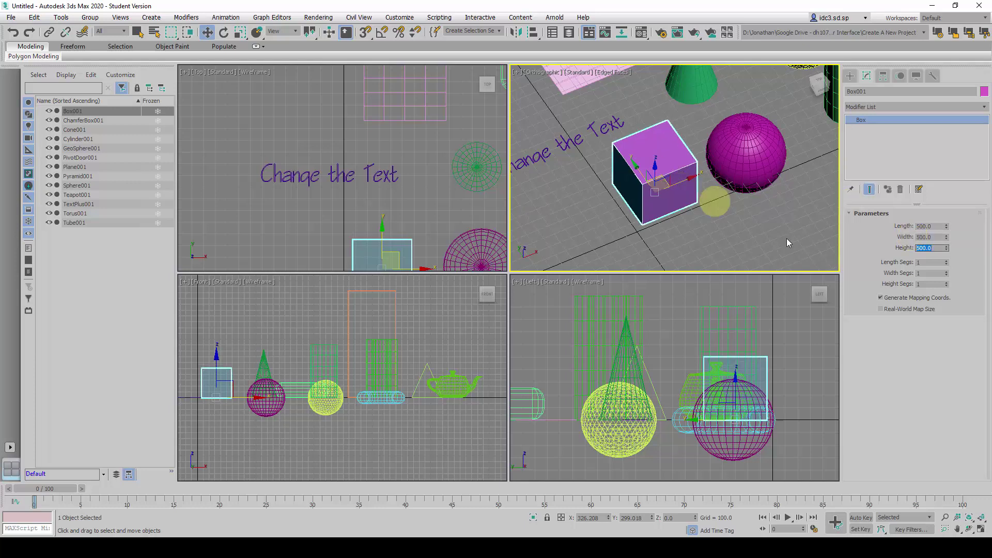
- Pan slightly, then deselect and reselect Box001 to check the 500-unit cube
middle_click_drag(728, 225, 696, 210)
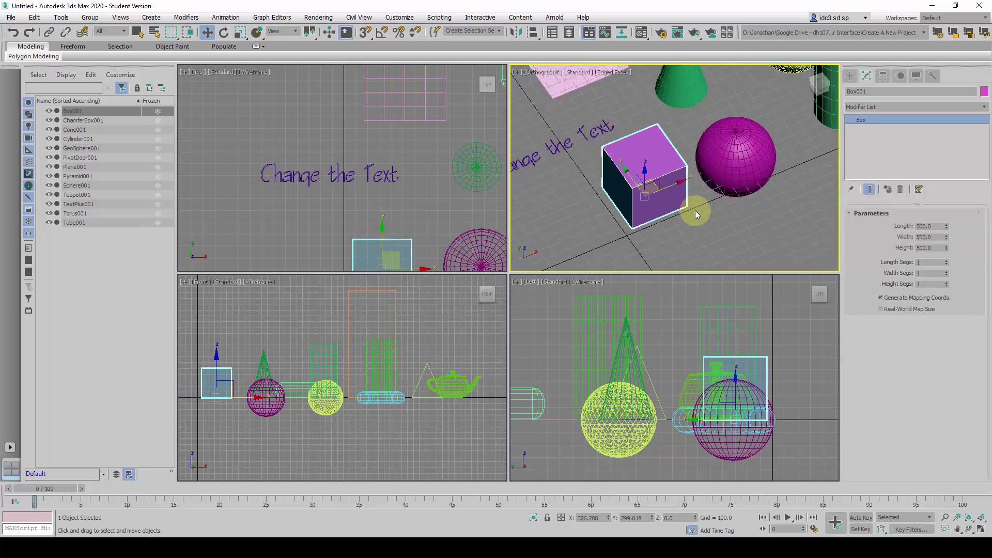
left_click(706, 213)
left_click(640, 165)
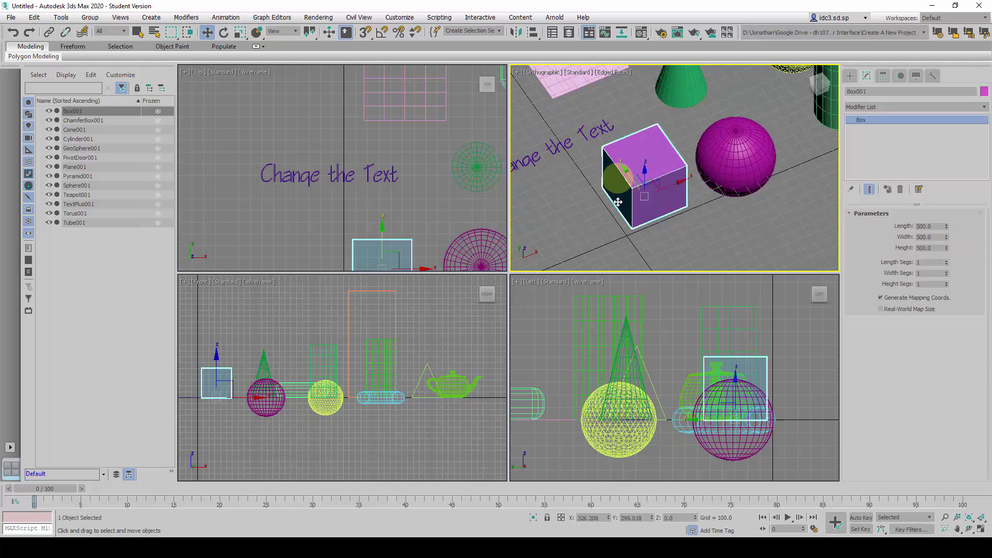
scroll(740, 220, "down", 3)
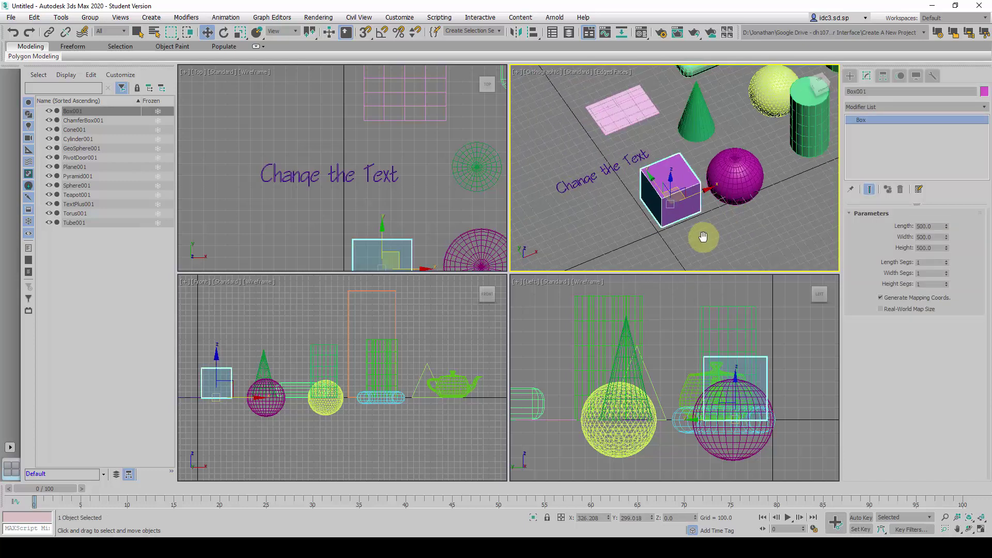